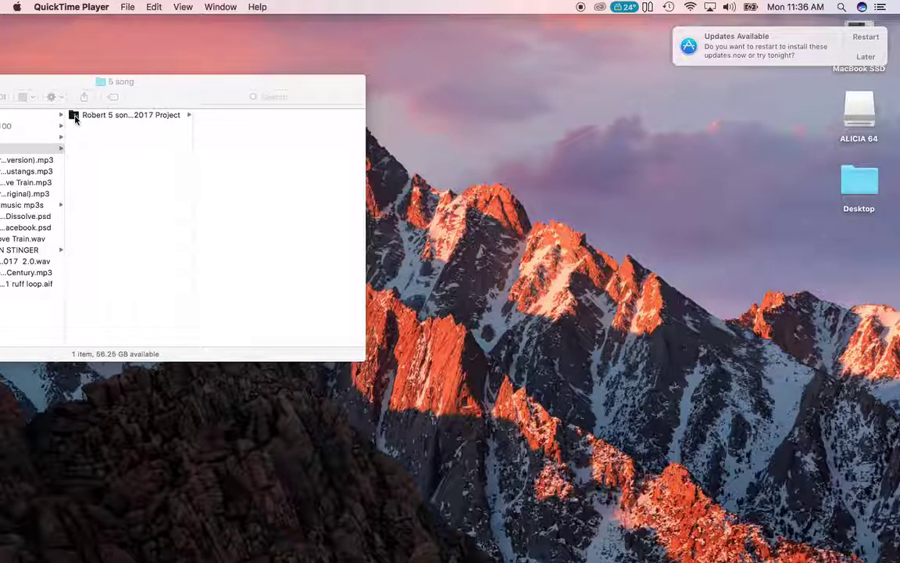
Step: Open the song set's project folder and preview the Live set file's details
left_click(75, 117)
left_click(75, 118)
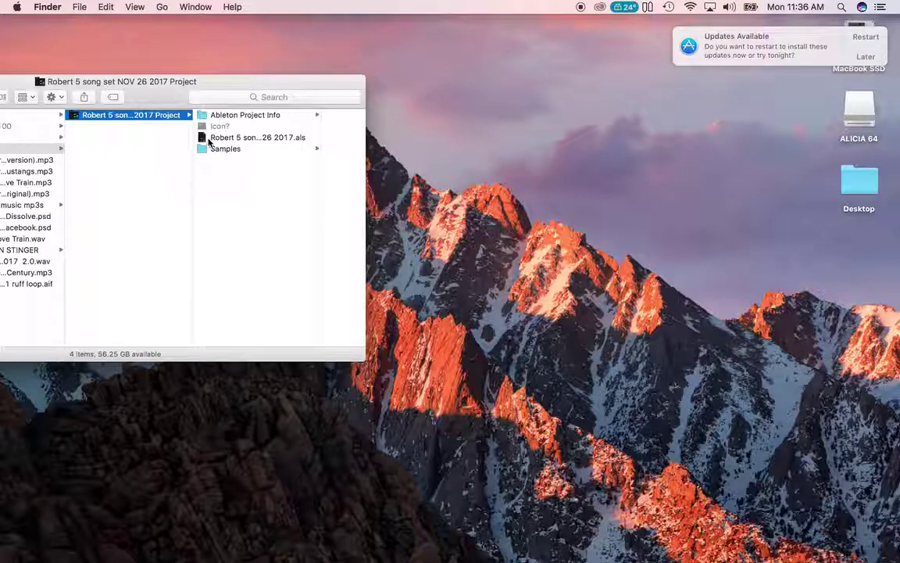
left_click(209, 141)
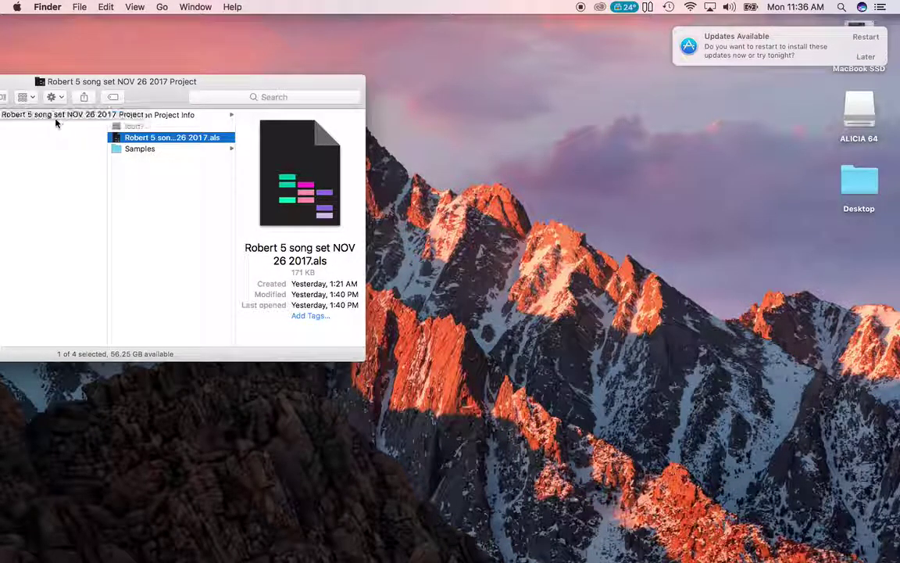
Step: Shift the Finder window and check the project folder's full name without renaming it
left_click_drag(26, 86, 60, 81)
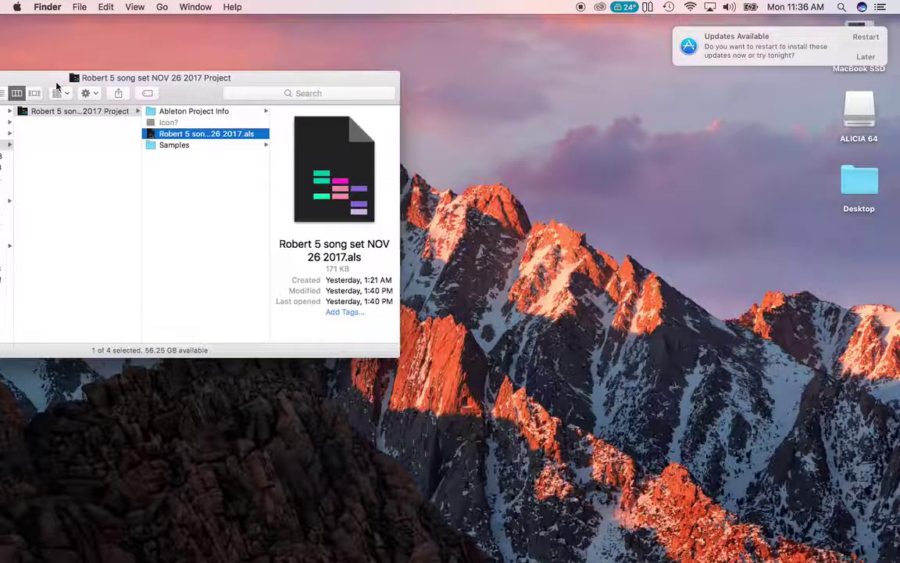
left_click(23, 112)
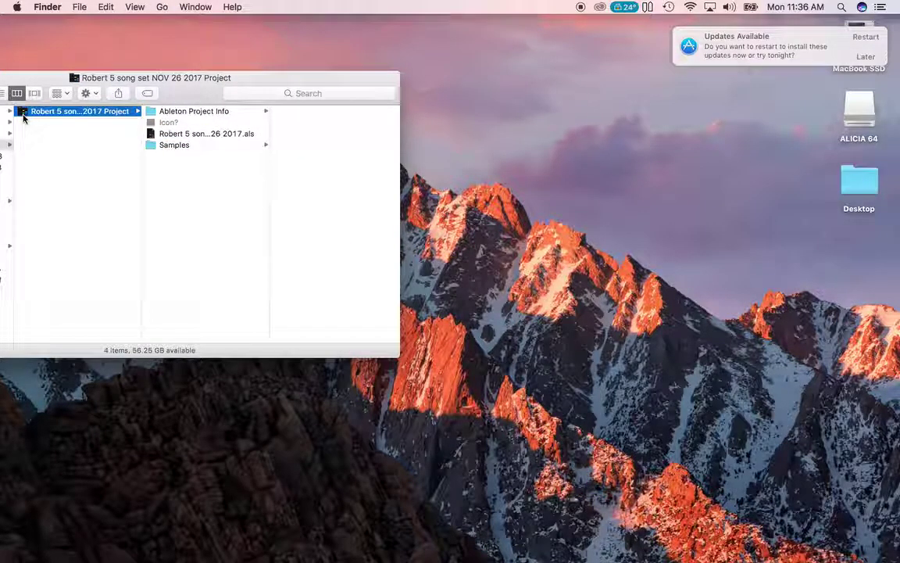
key("Return")
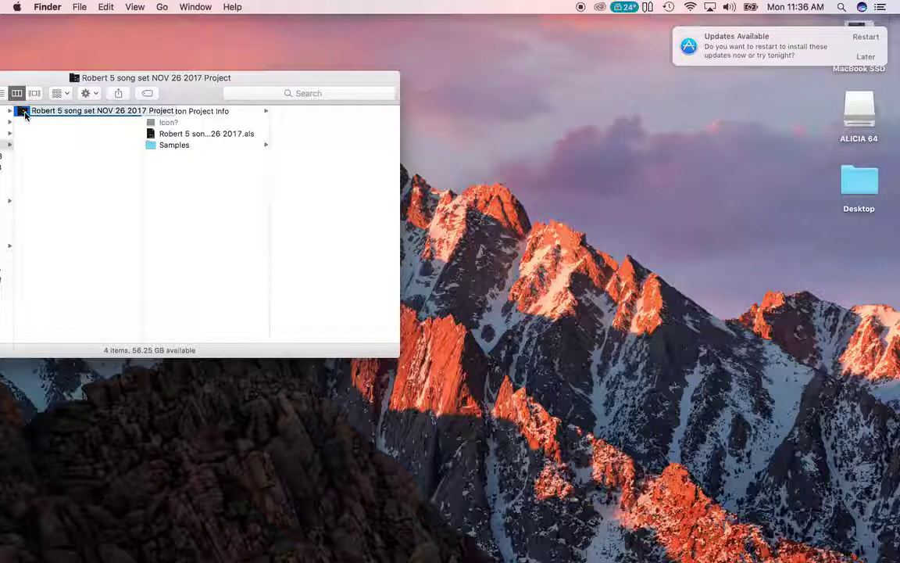
key("Return")
Step: Inspect the Samples folder, then open the song set's .als file in Ableton Live
left_click(156, 133)
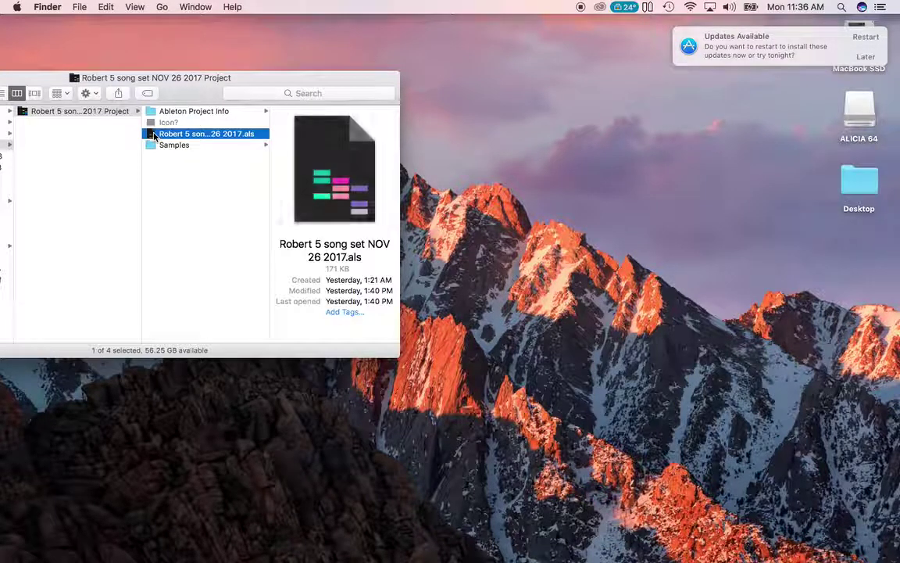
left_click(154, 146)
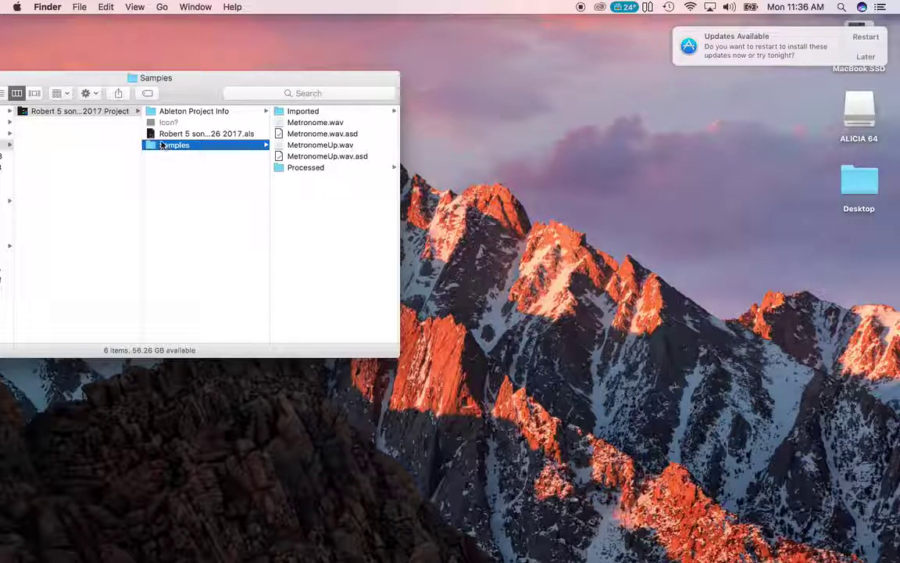
left_click(154, 136)
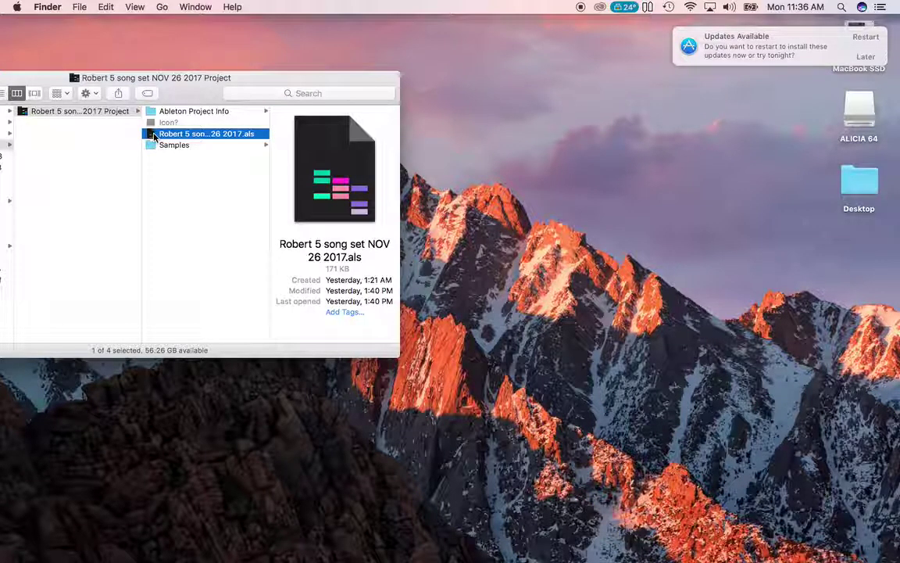
double_click(154, 136)
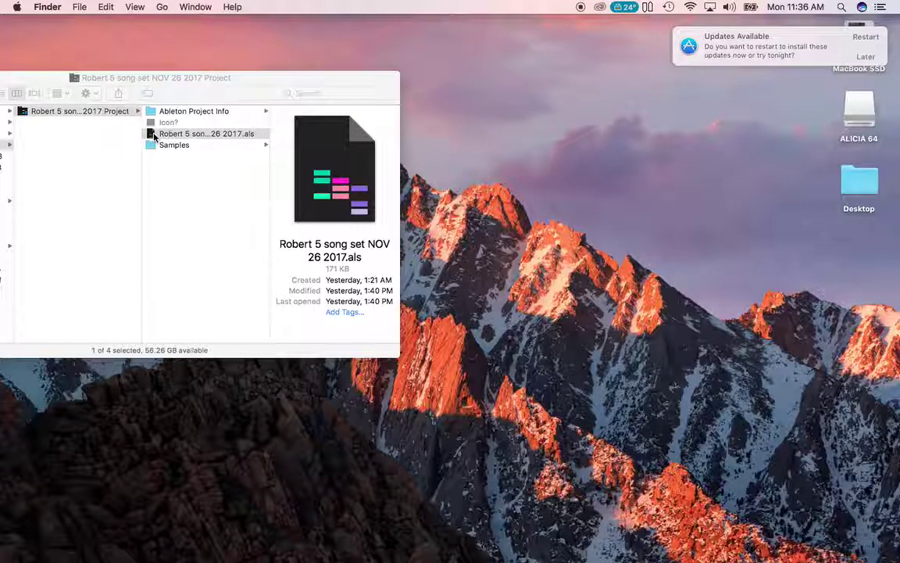
Step: Postpone the system update notification with Later > Remind Me Tomorrow
left_click(877, 59)
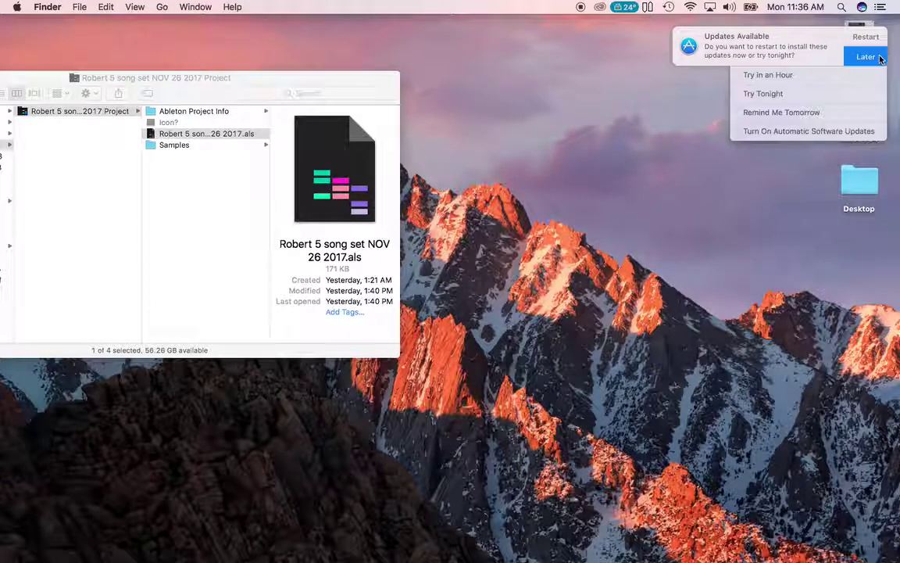
left_click(833, 117)
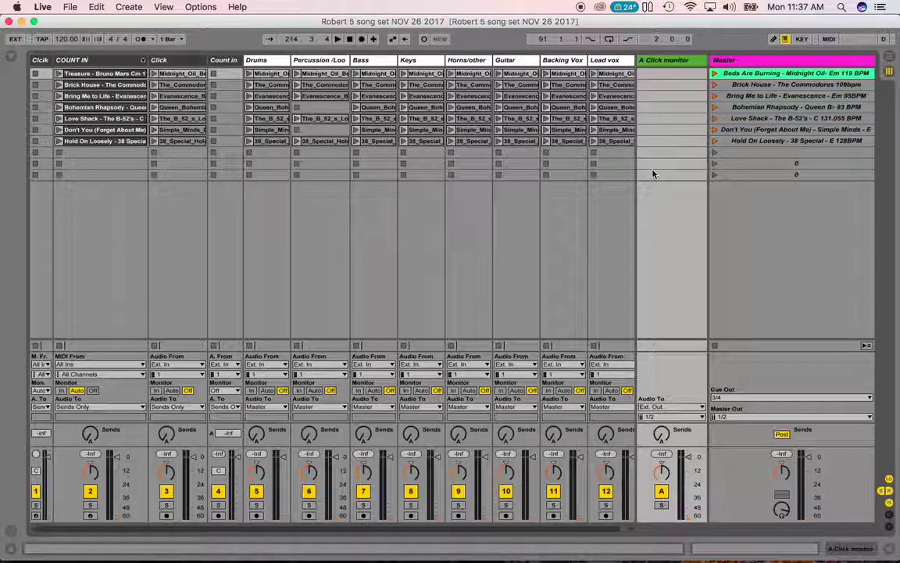
Step: Launch the Hold On Loosely scene and colour the Click-to-Lead vox song clips grey
key("Return")
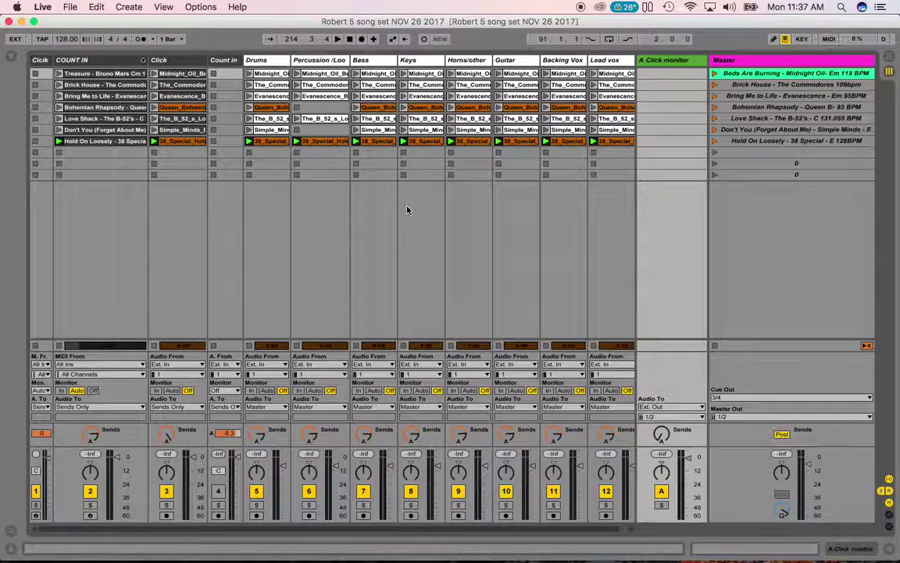
left_click(182, 74)
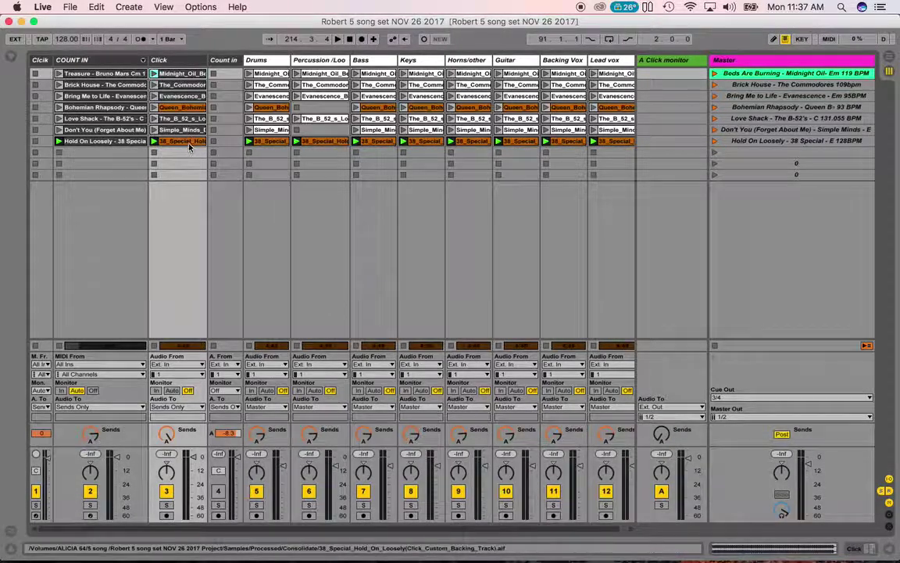
left_click(568, 139, "shift")
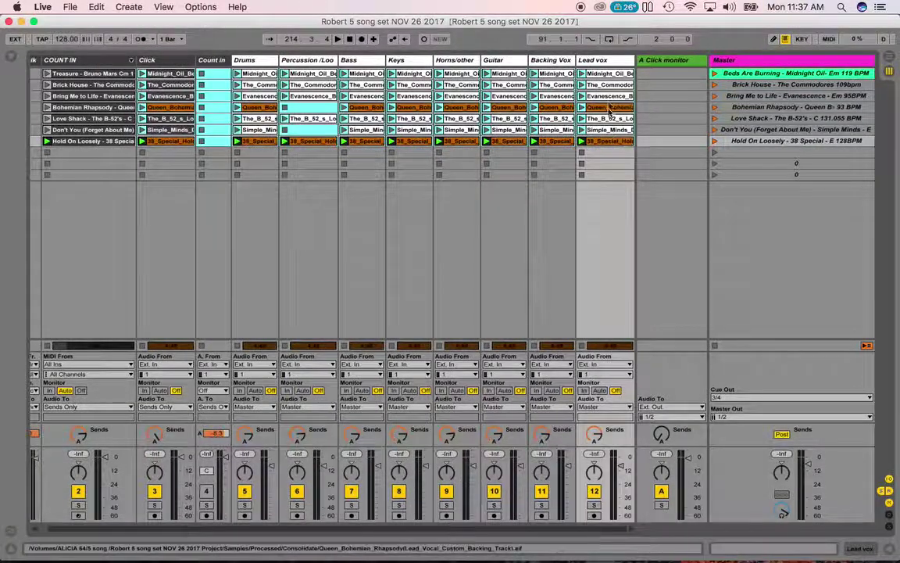
right_click(608, 103)
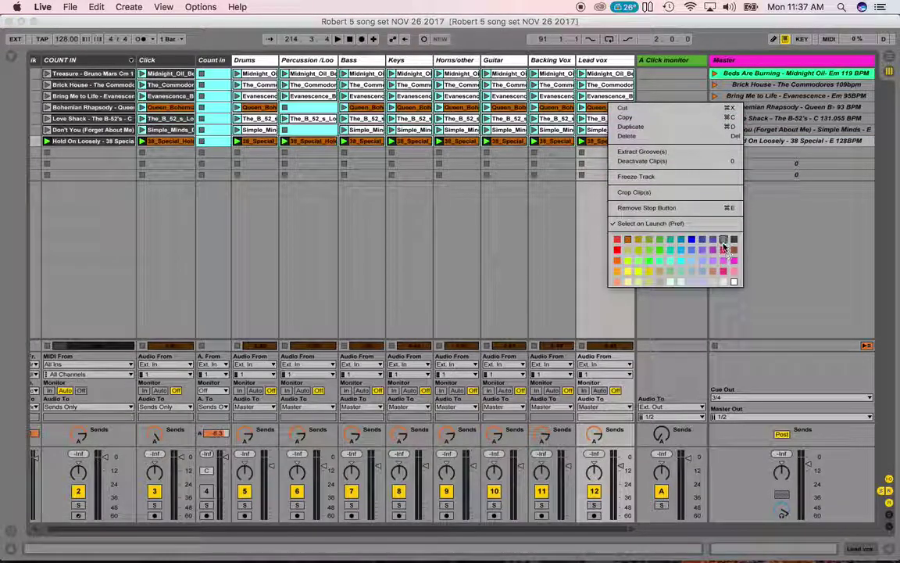
left_click(724, 247)
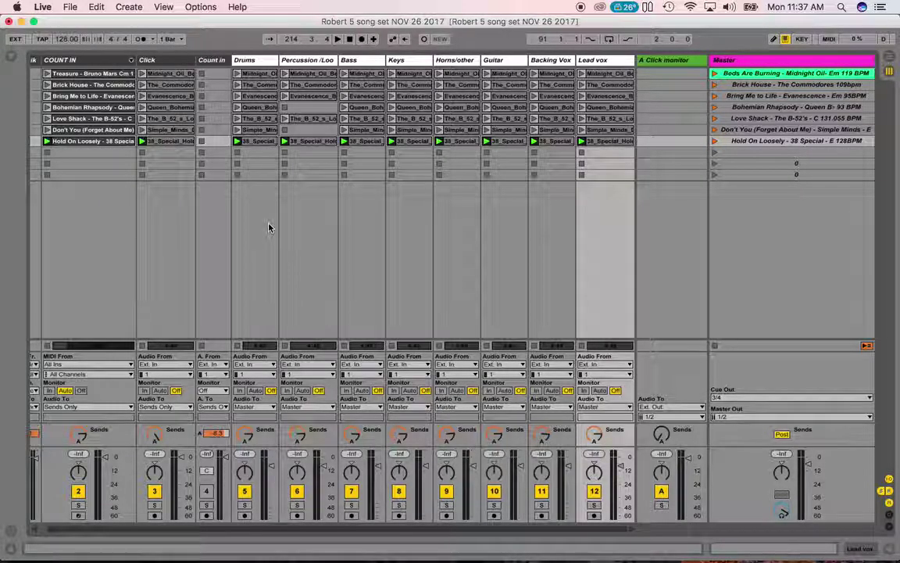
Step: Copy the song set's .als file from its project folder onto the desktop
left_click_drag(172, 24, 436, 65)
left_click(183, 180)
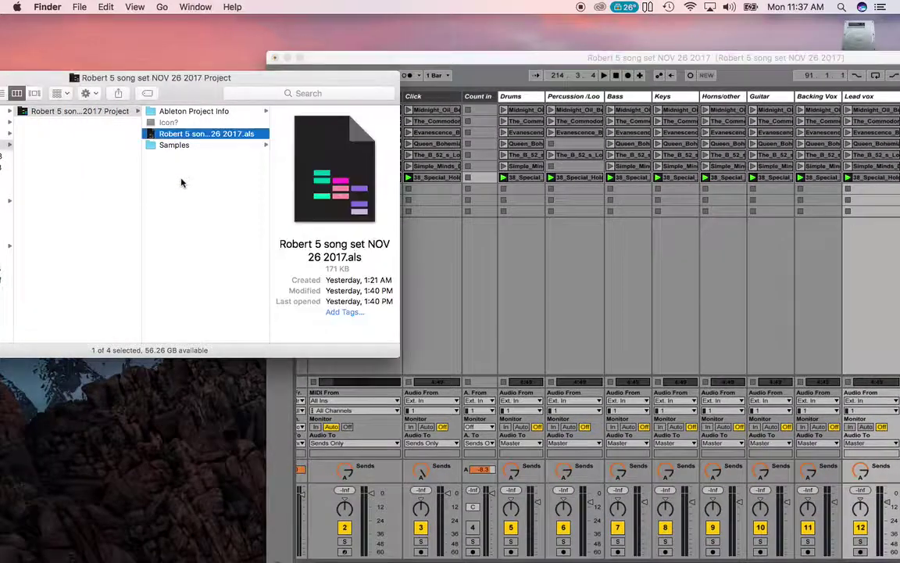
left_click(150, 137)
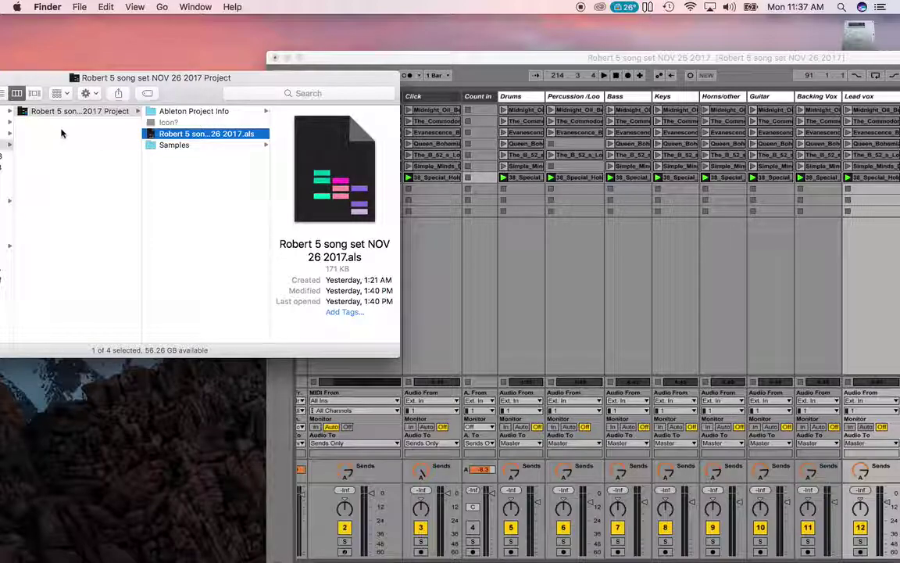
left_click(23, 114)
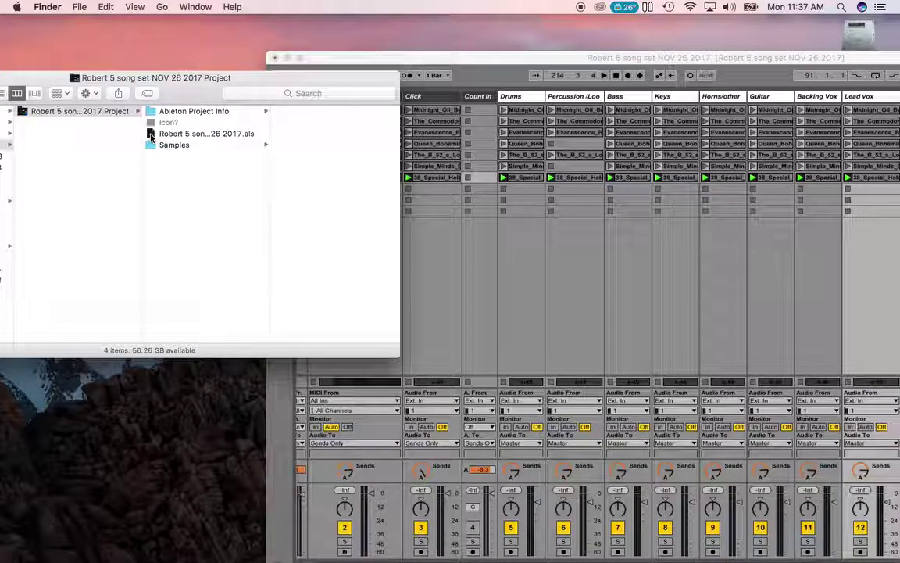
left_click(151, 137)
left_click_drag(151, 136, 124, 436)
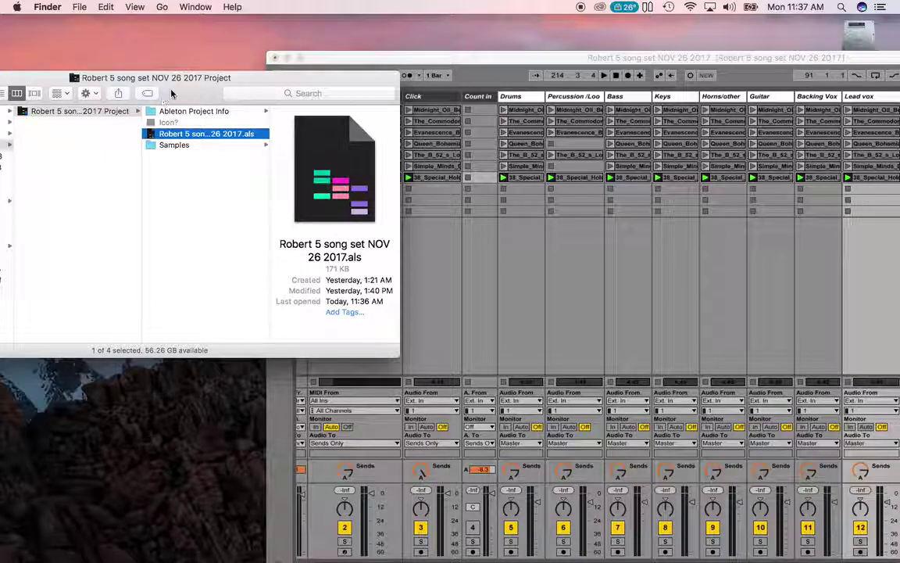
Step: Move the Live windows aside and reopen the song set from its desktop .als copy
left_click_drag(340, 57, 79, 189)
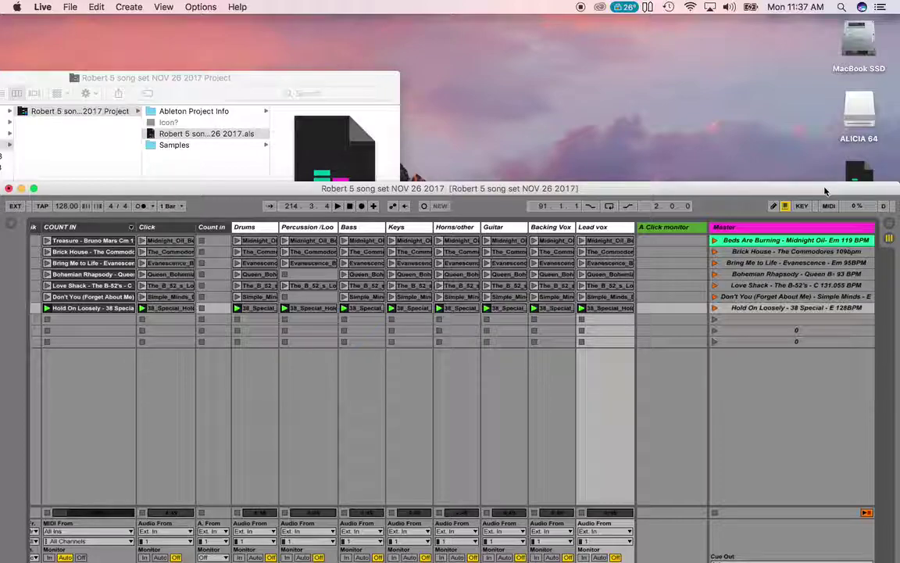
left_click_drag(825, 191, 692, 115)
double_click(857, 188)
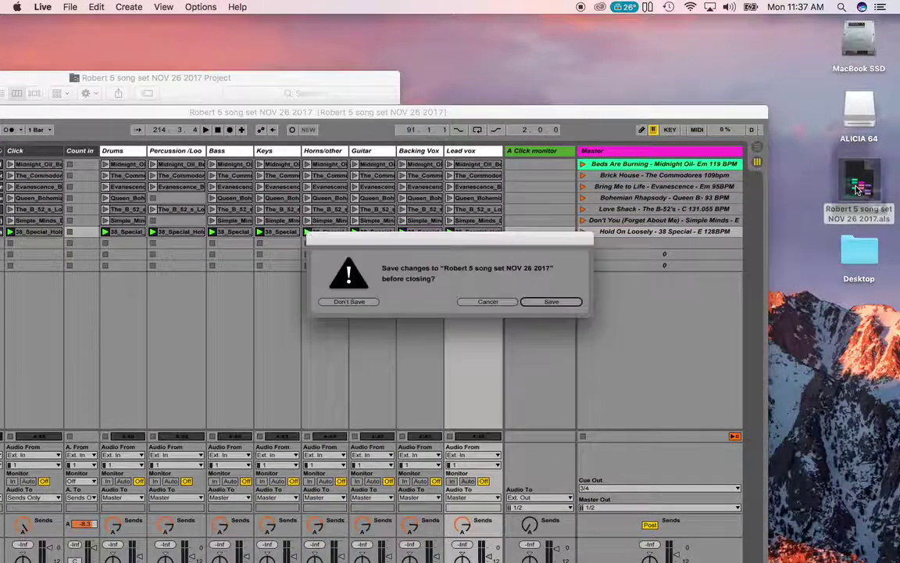
Step: Reopen the set with Don't Save, confirm a clip shows 'Sample Offline', and hide the detail view
left_click(349, 302)
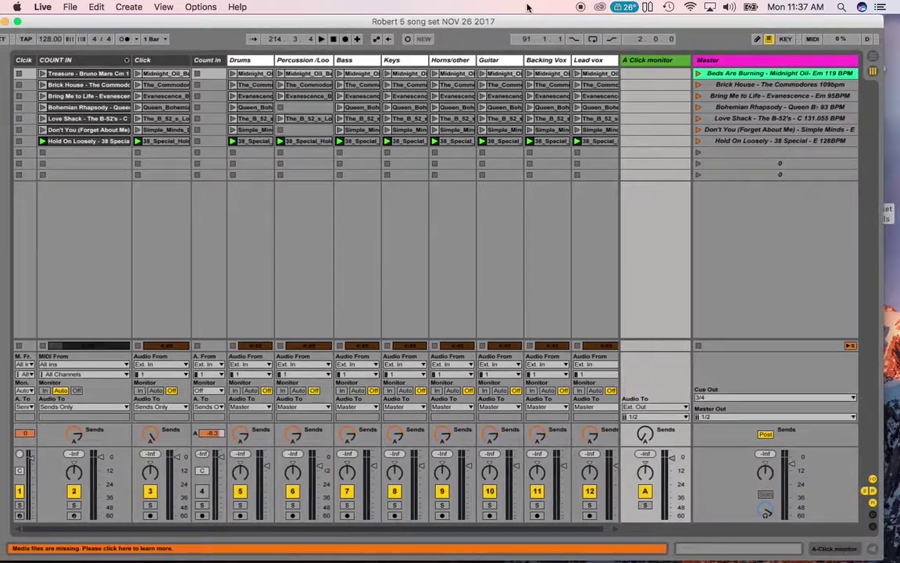
left_click(164, 74)
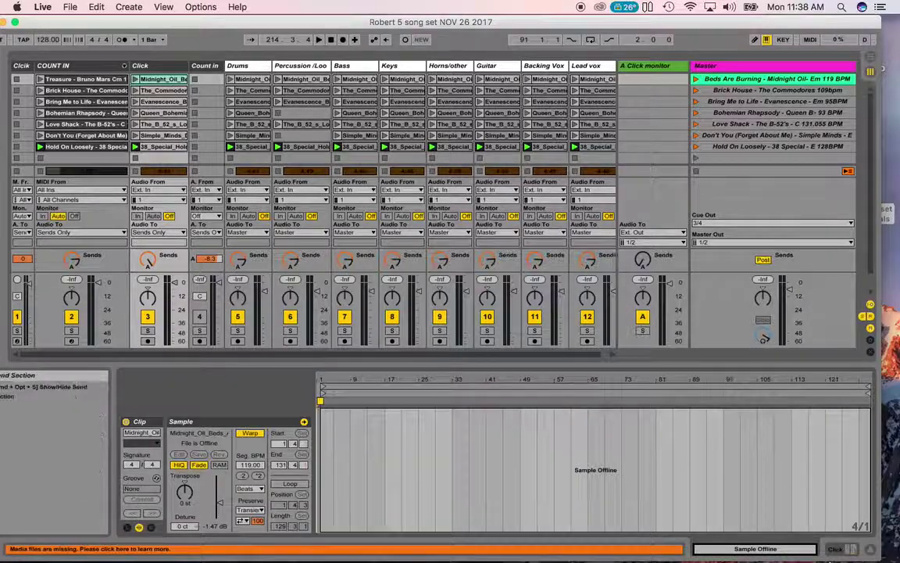
key("super+alt+l")
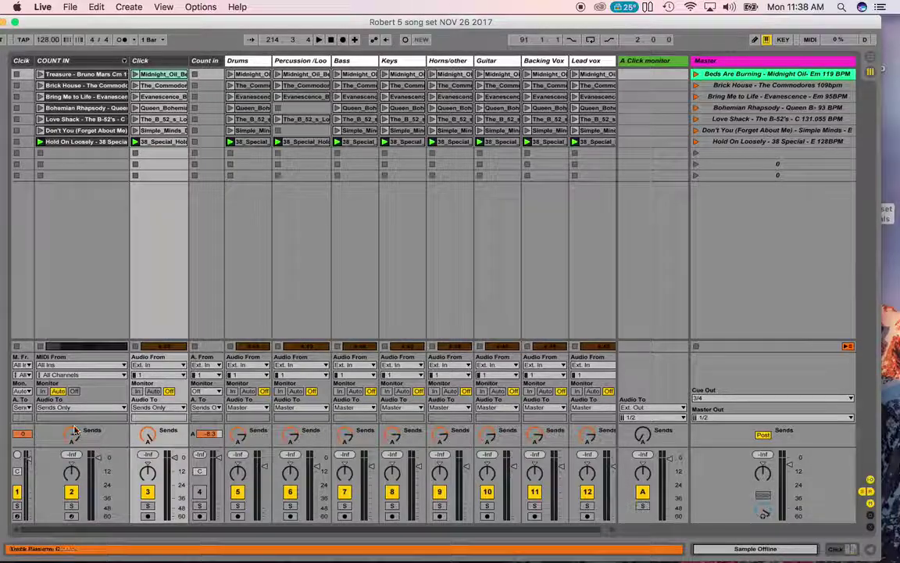
left_click_drag(182, 22, 254, 274)
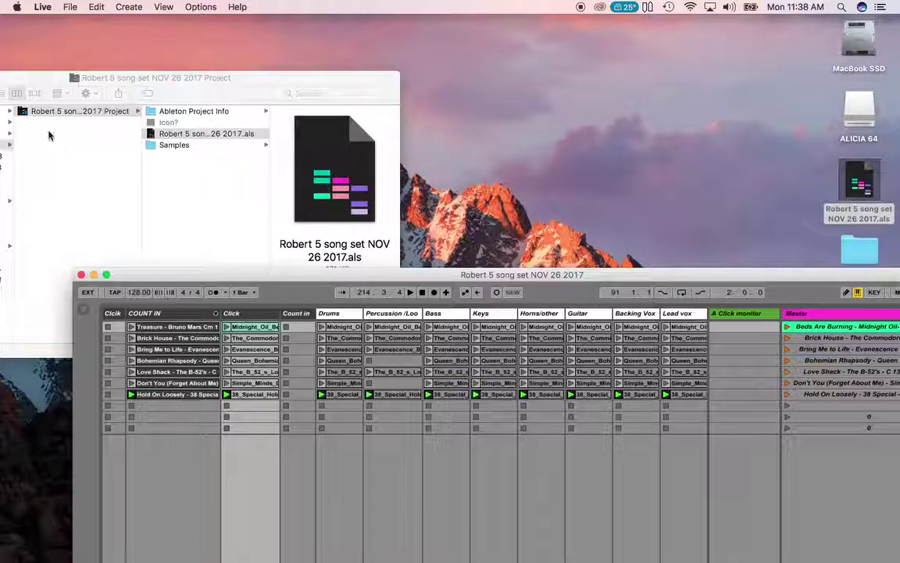
Step: Select the song set's project folder in Finder, then bring the Live set back in front
left_click(24, 115)
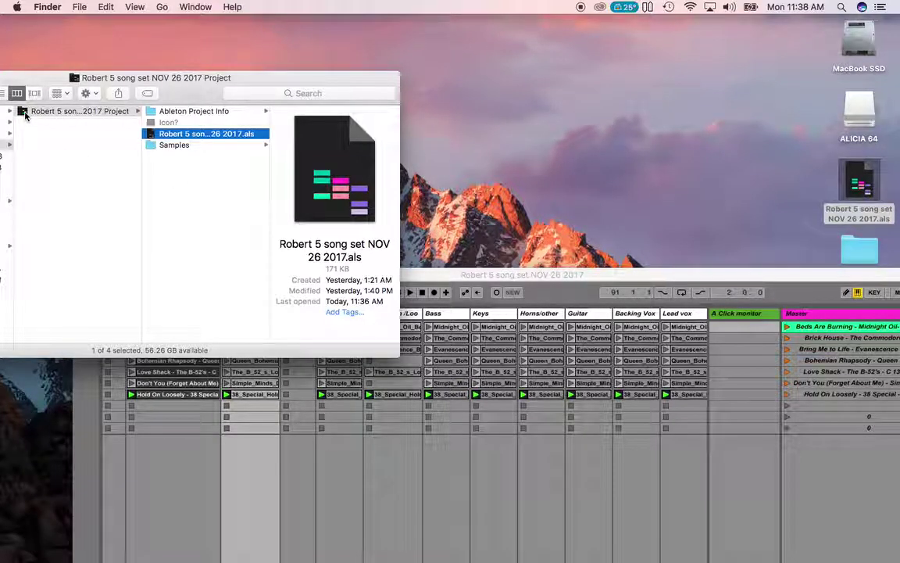
left_click(25, 114)
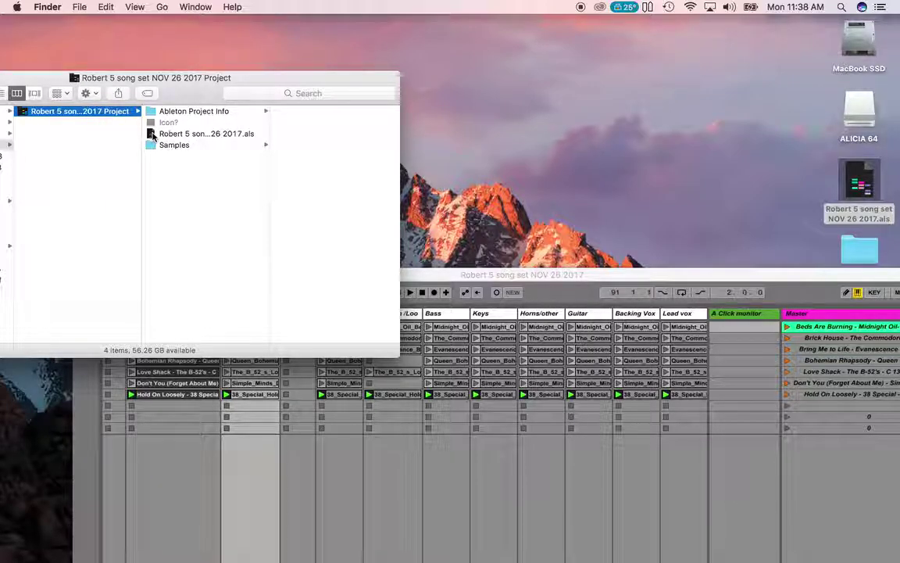
left_click_drag(414, 273, 341, 29)
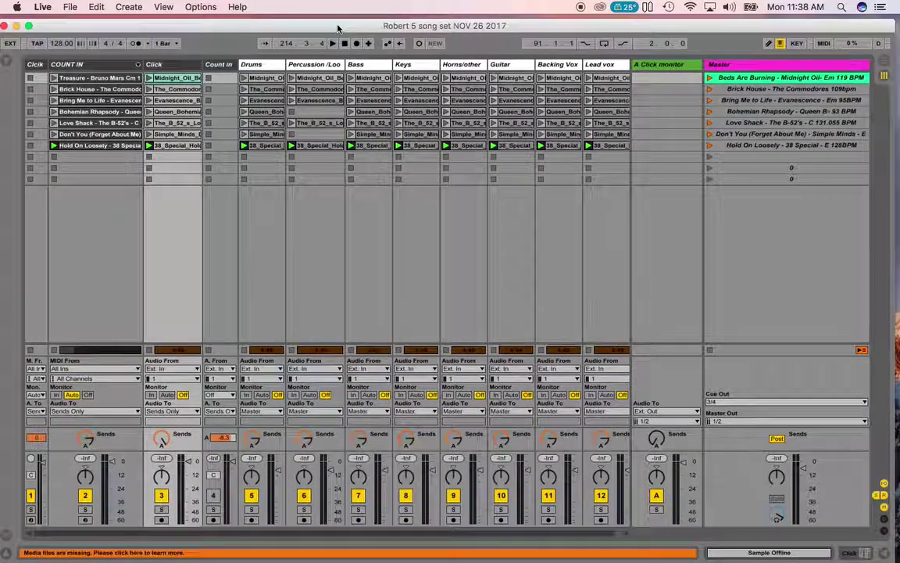
Step: Relink the 80 missing samples by setting the external drive as search folder and running Automatic Search
left_click(186, 553)
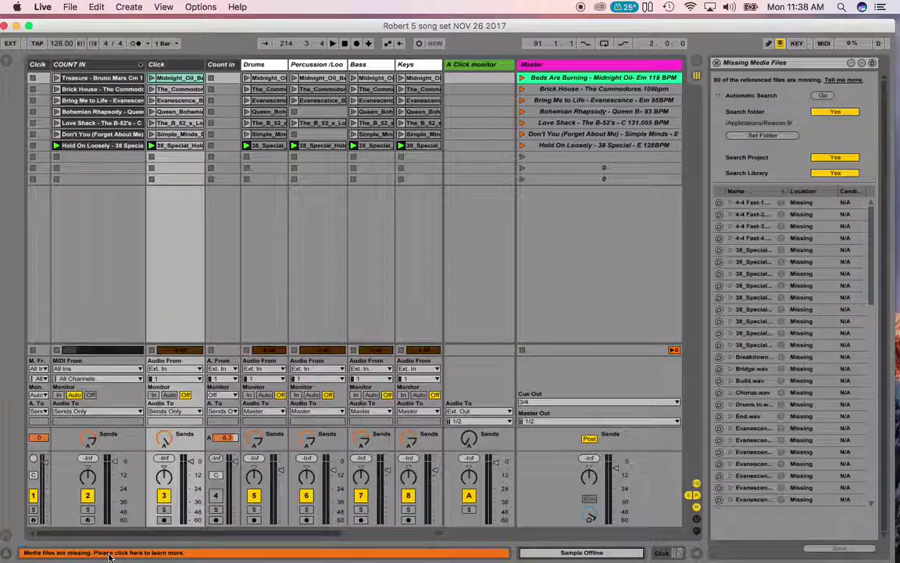
left_click(755, 137)
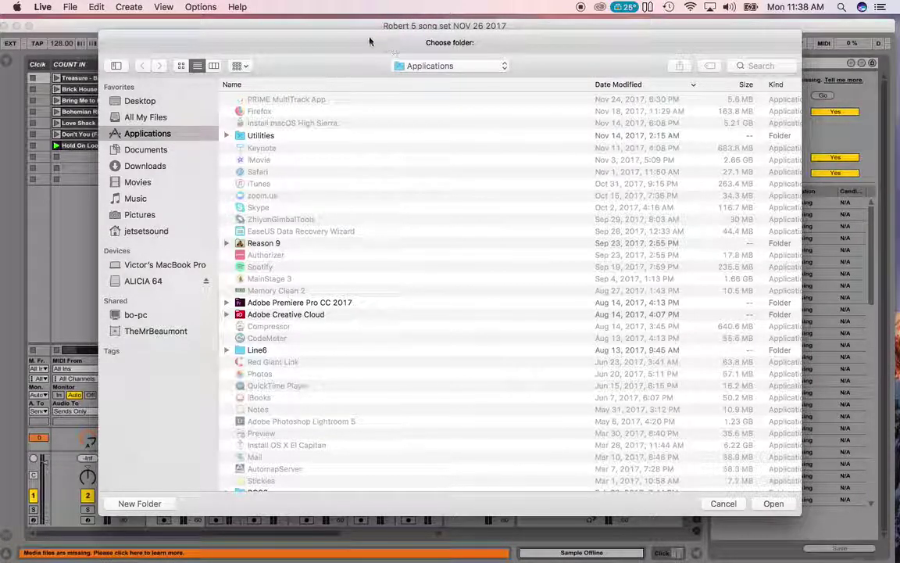
left_click(143, 281)
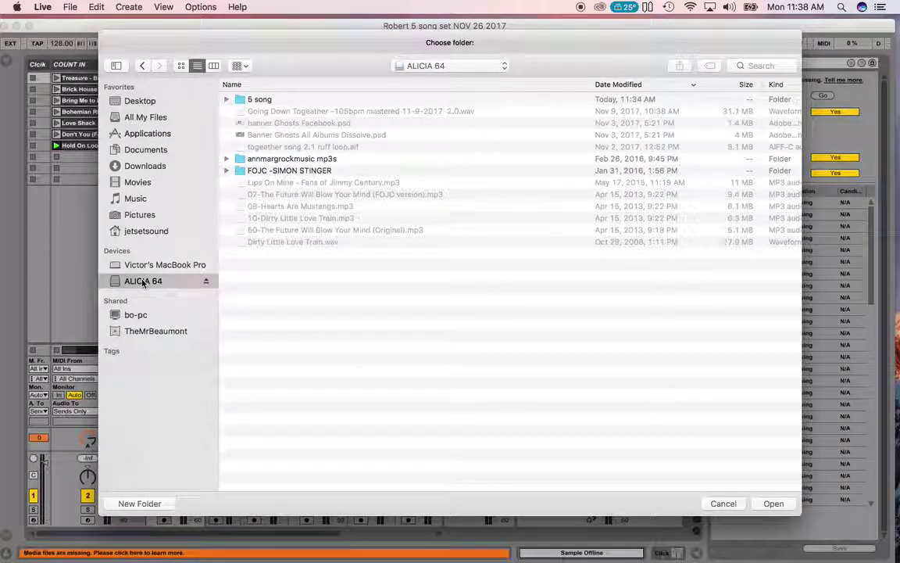
left_click(772, 504)
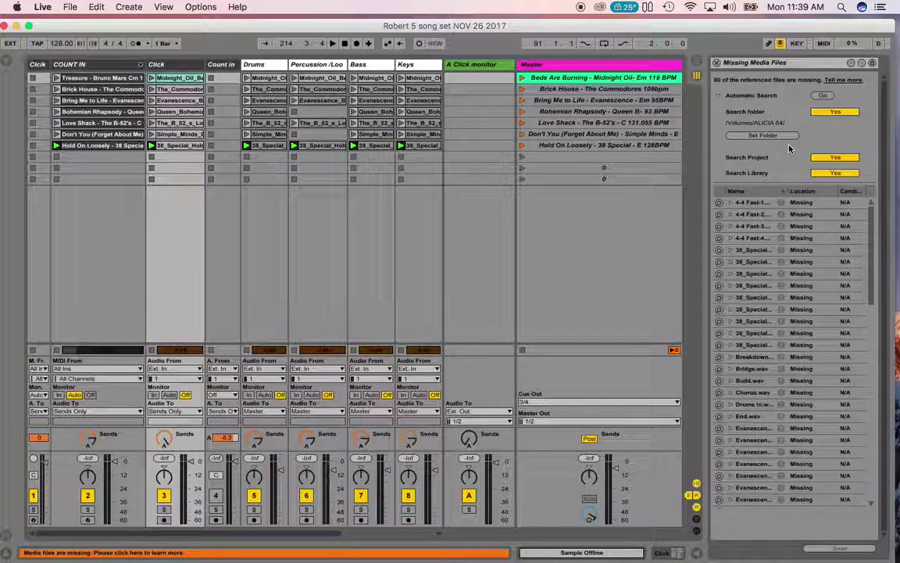
left_click(823, 95)
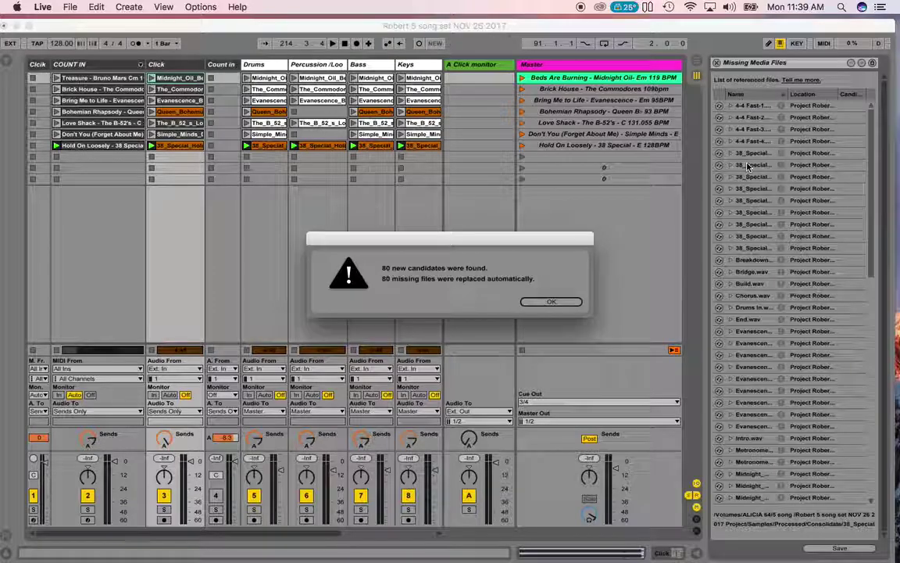
left_click(552, 303)
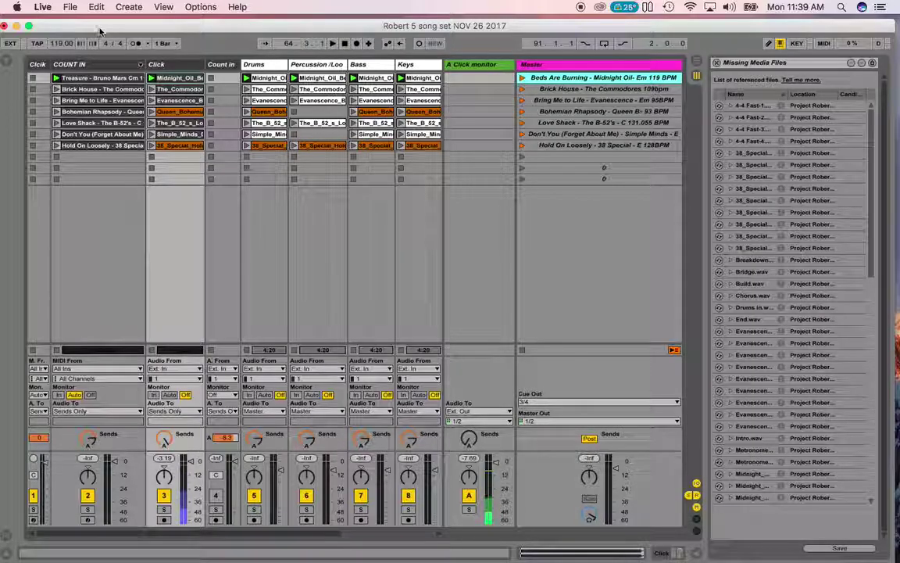
Step: Bring Finder to the front and drag the .als set file onto its project folder
left_click_drag(109, 41, 264, 294)
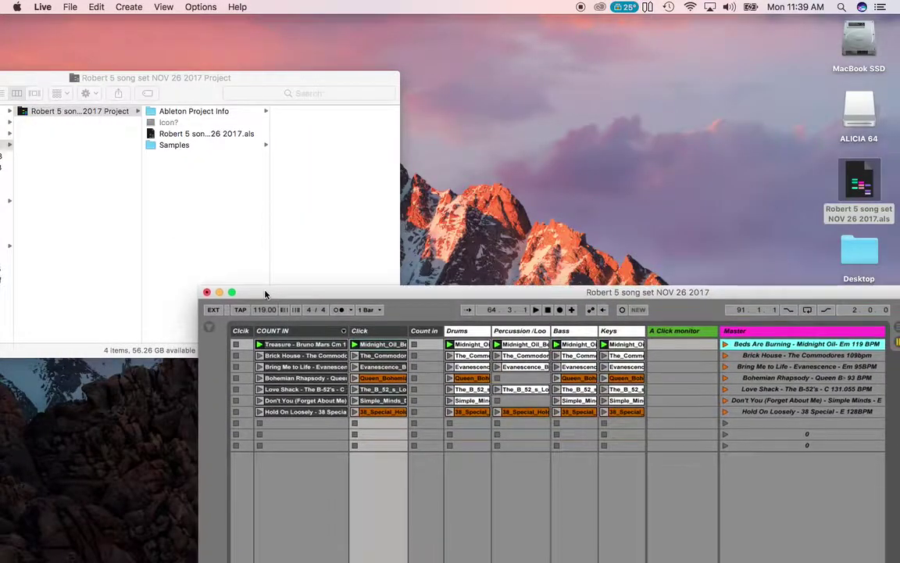
left_click(44, 84)
left_click_drag(44, 84, 154, 50)
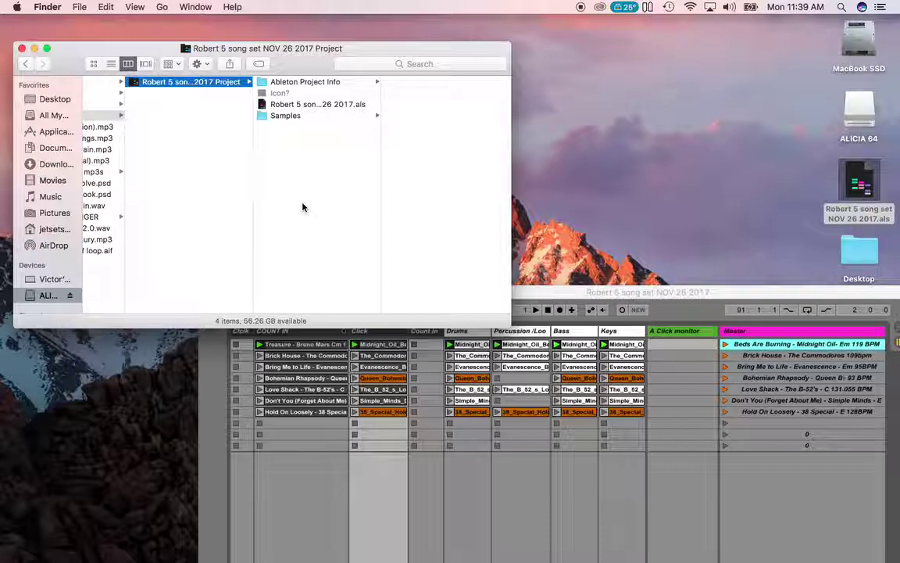
left_click(264, 107)
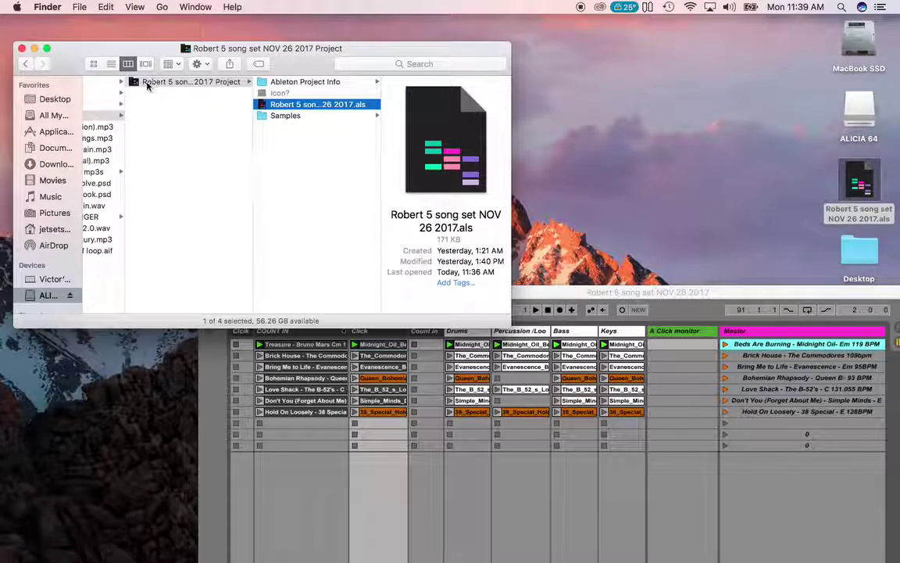
key("Left")
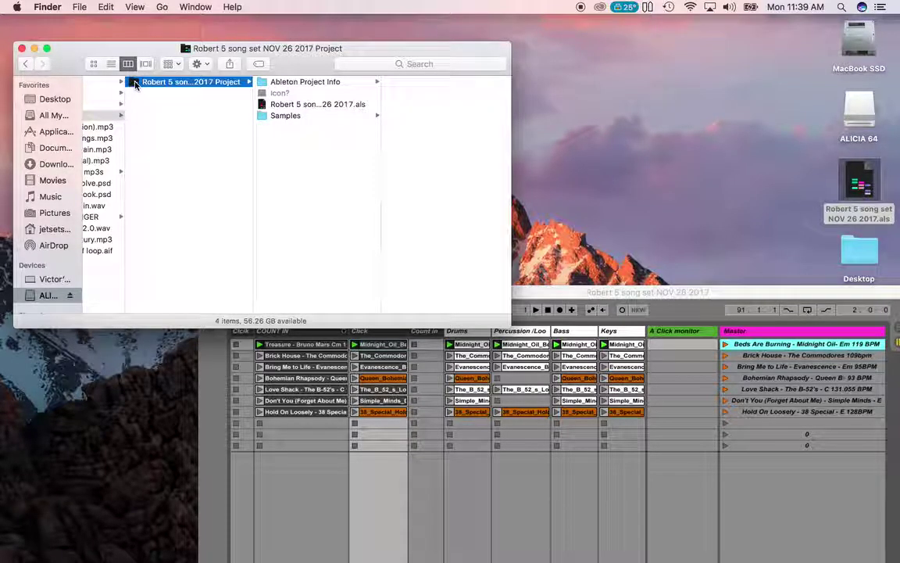
left_click(263, 107)
left_click_drag(262, 107, 133, 83)
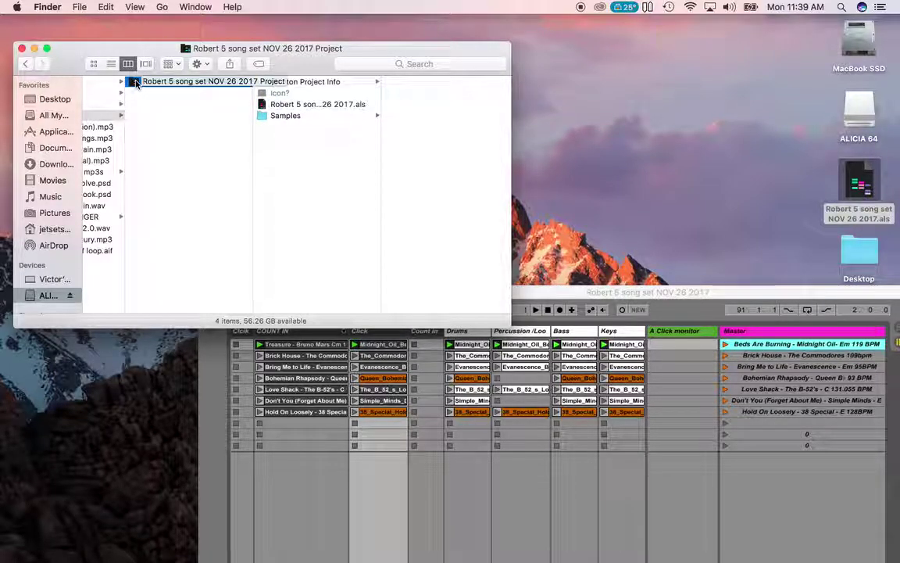